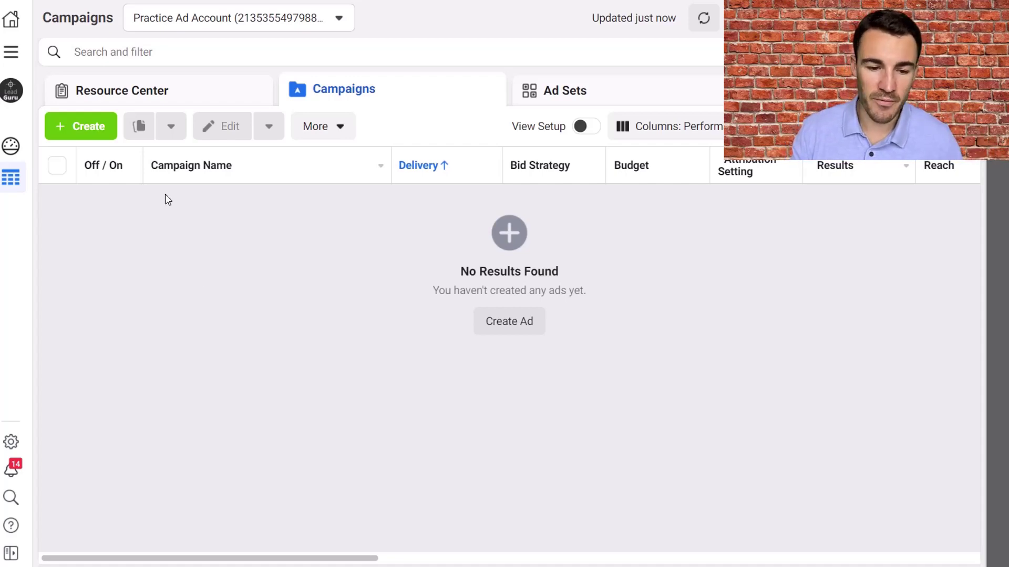
Create a new campaign with the Conversions objective
click(90, 128)
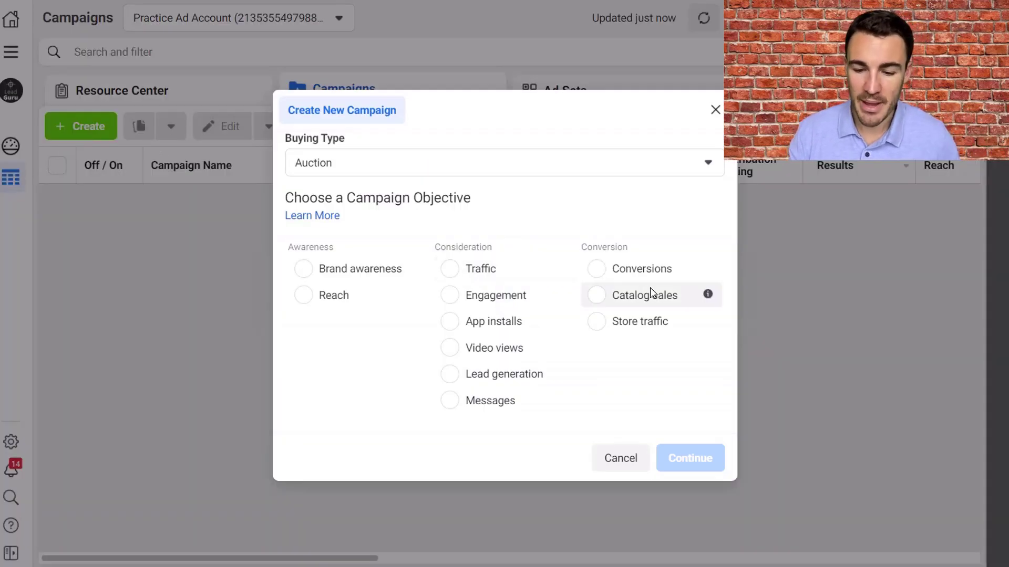
click(636, 268)
click(693, 519)
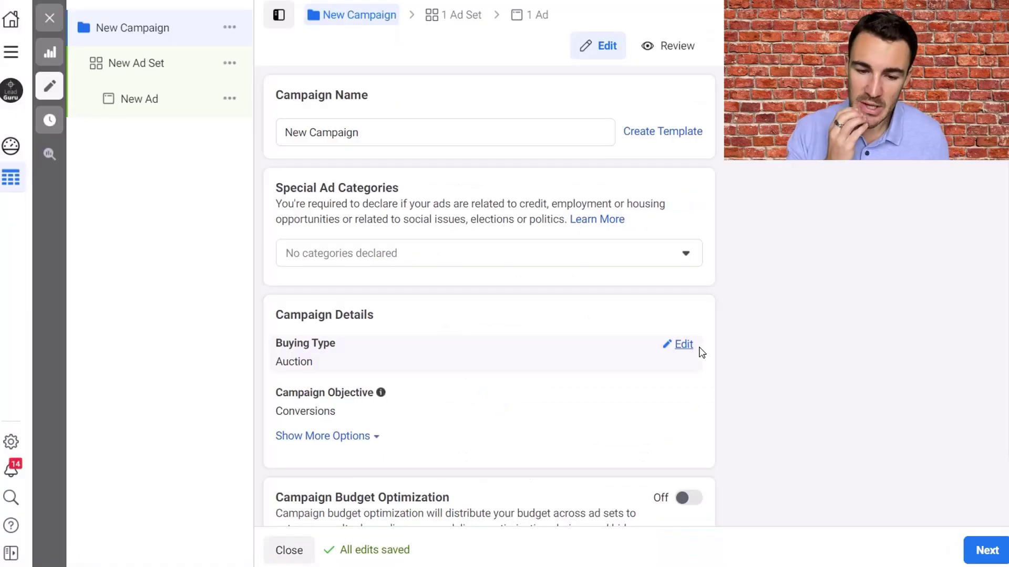
Open the new ad set's settings and scroll down to the Audience section
click(134, 65)
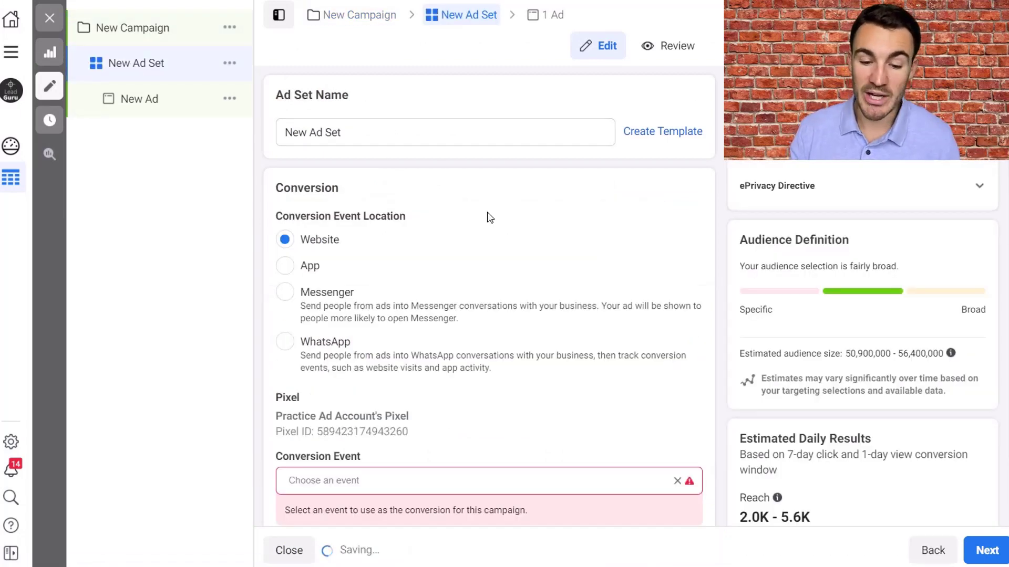
scroll(566, 268, down, 2)
scroll(566, 268, down, 12)
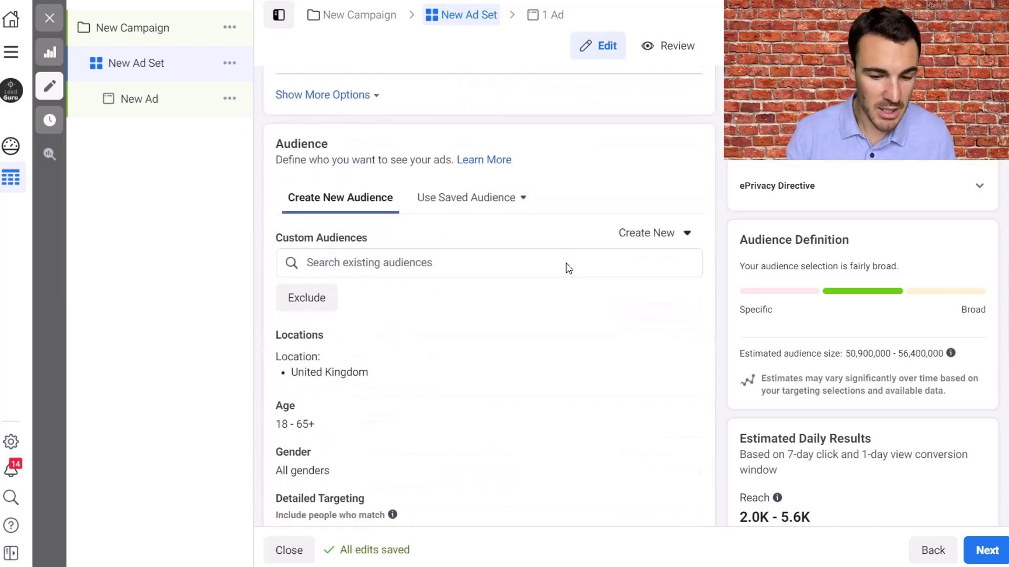
scroll(566, 265, down, 1)
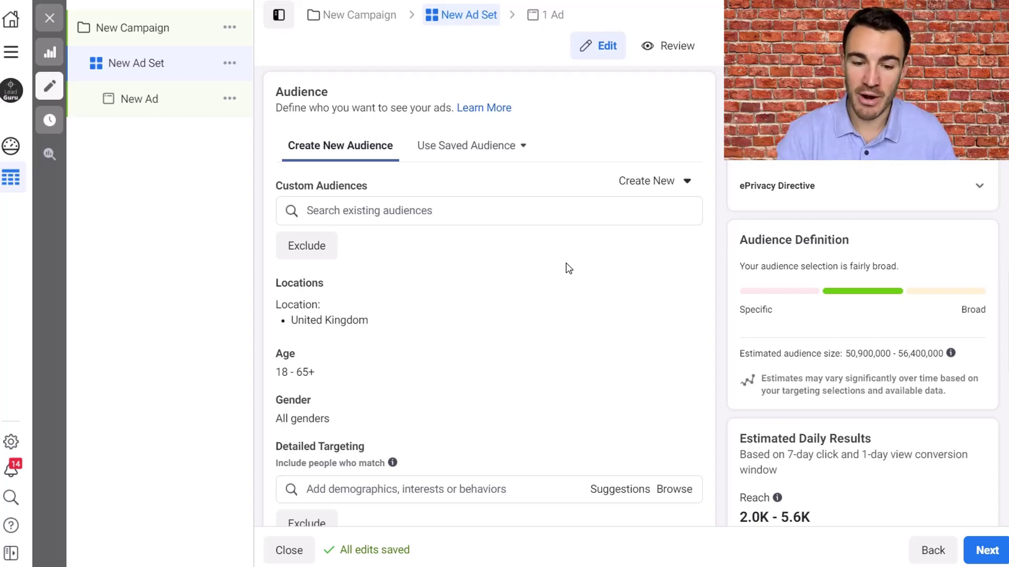
Replace the United Kingdom location with Cheltenham, Gloucestershire, England, found by searching 'Cheltenham engl'
mouse_move(272, 301)
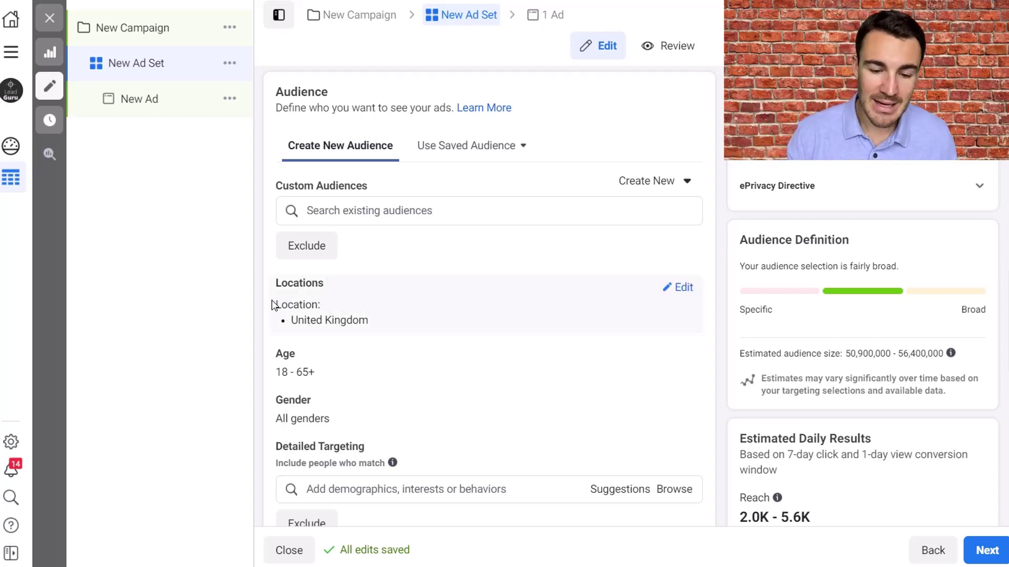
click(683, 287)
scroll(708, 315, down, 2)
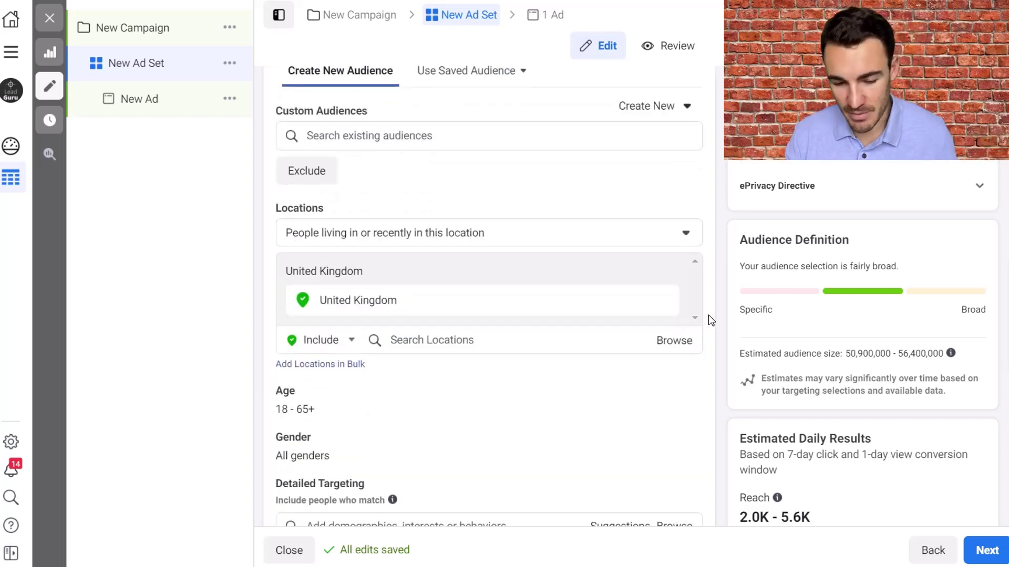
mouse_move(550, 301)
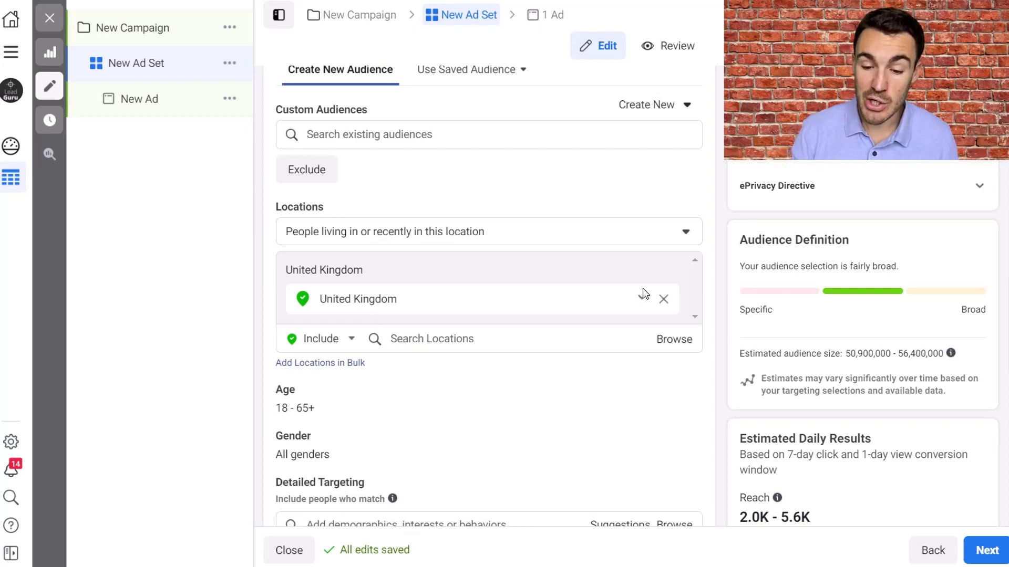
click(663, 299)
click(404, 317)
text(Cheltenham )
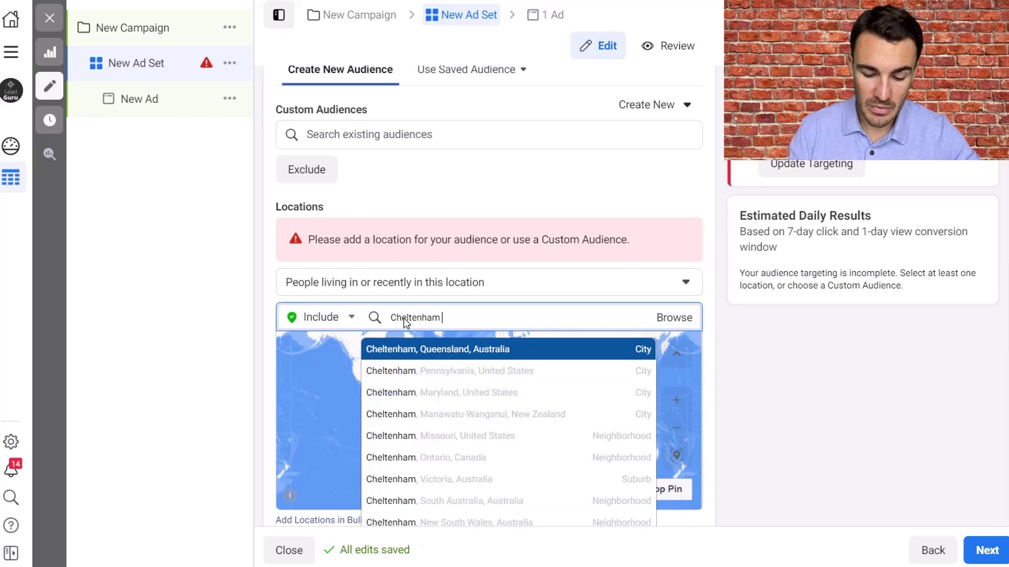
text(engl)
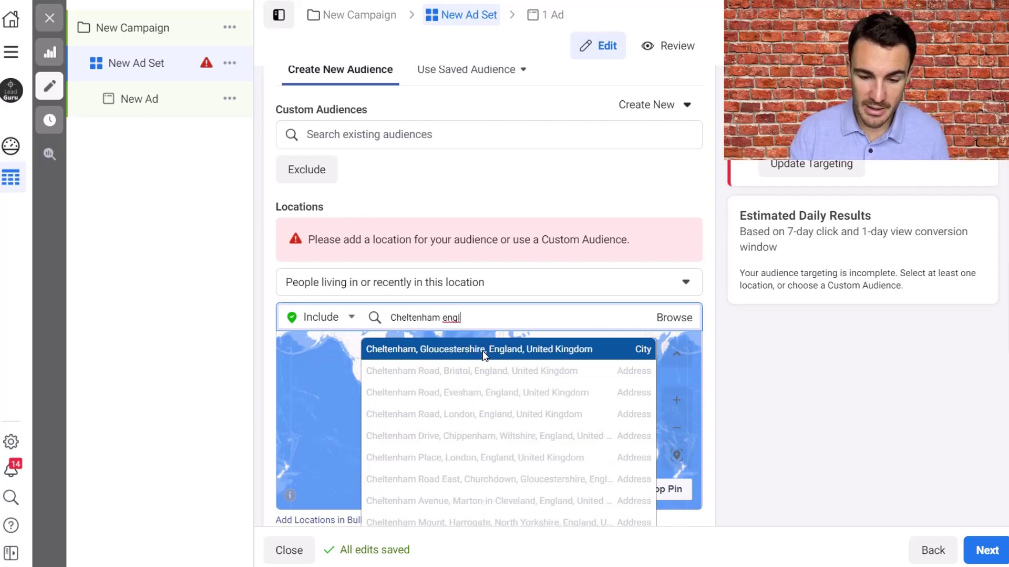
click(484, 356)
Set the radius around Cheltenham to 18 miles
scroll(711, 303, down, 1)
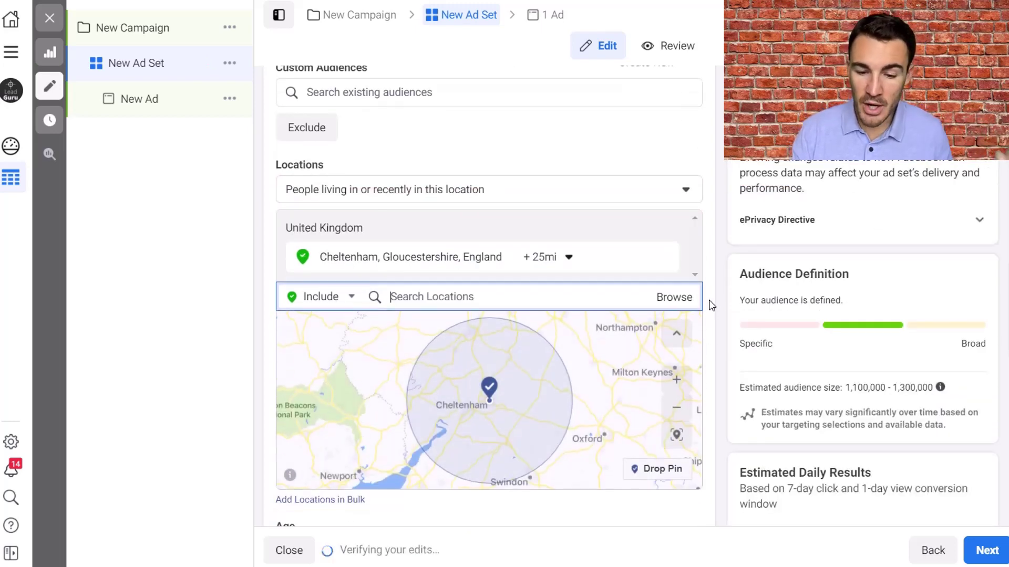
click(569, 256)
drag(571, 353, 566, 355)
click(690, 337)
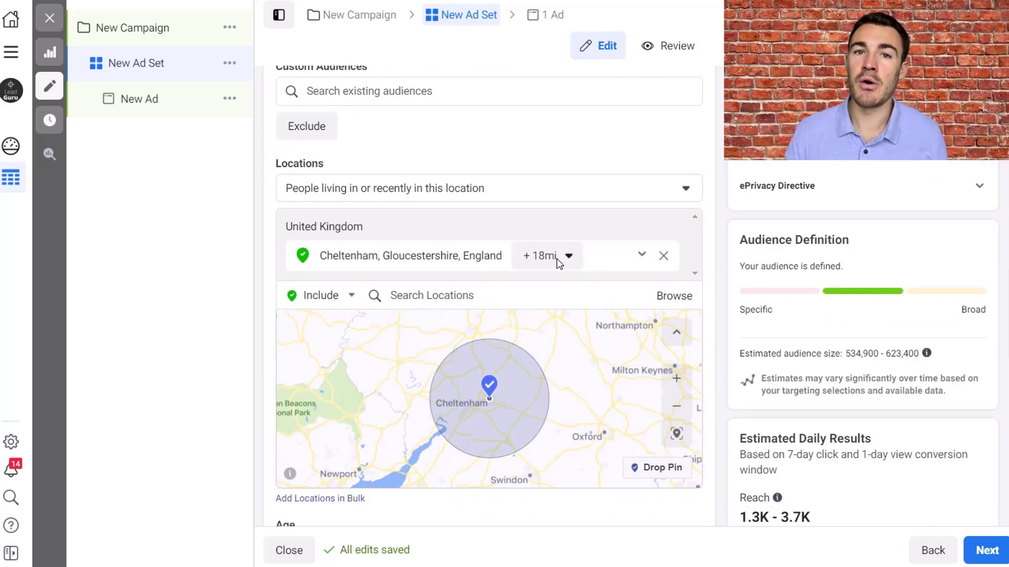
Remove Cheltenham and add United Kingdom back, found by searching 'United'
click(663, 256)
click(414, 279)
text(United)
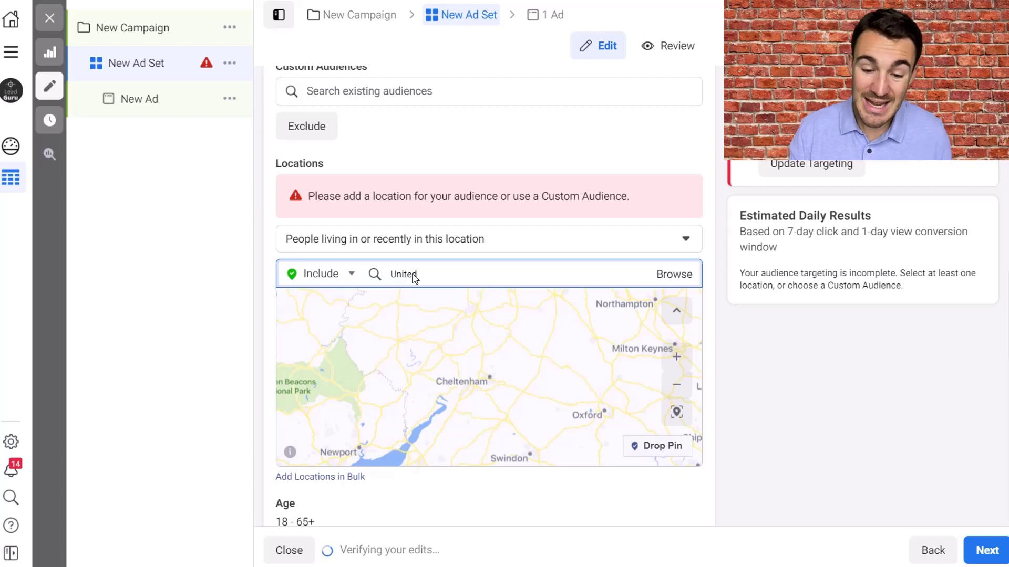
click(414, 307)
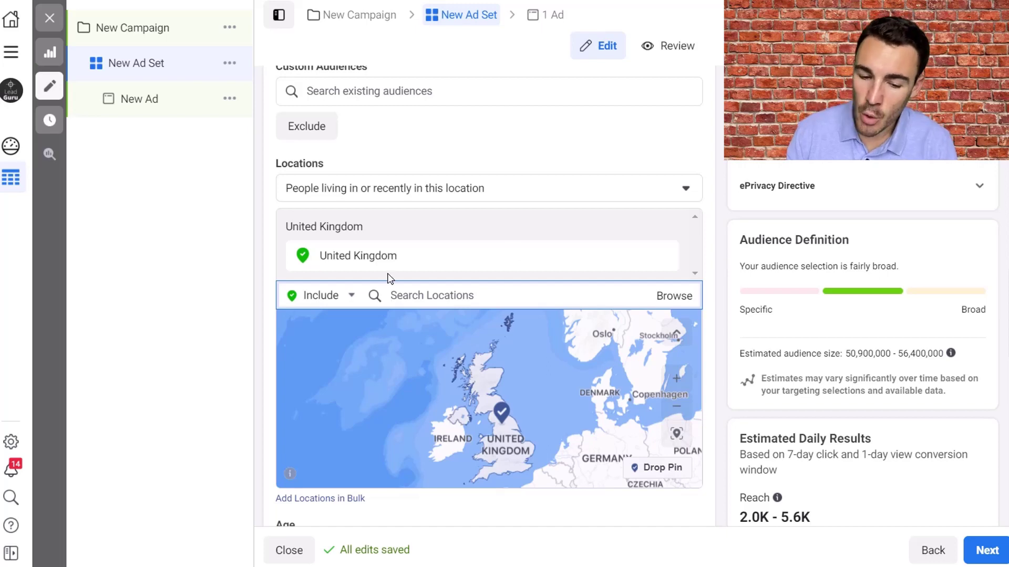
mouse_move(390, 244)
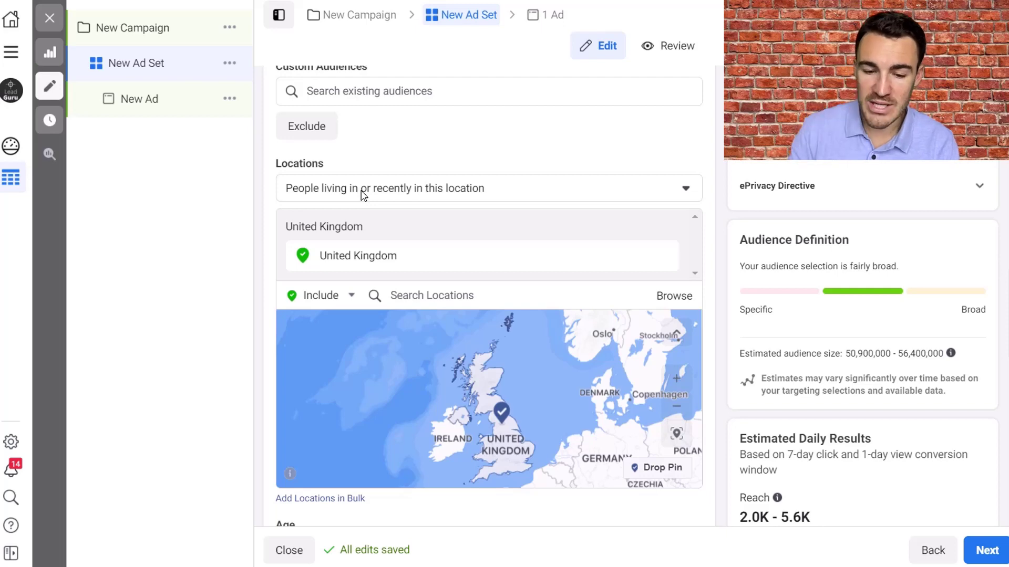
click(686, 189)
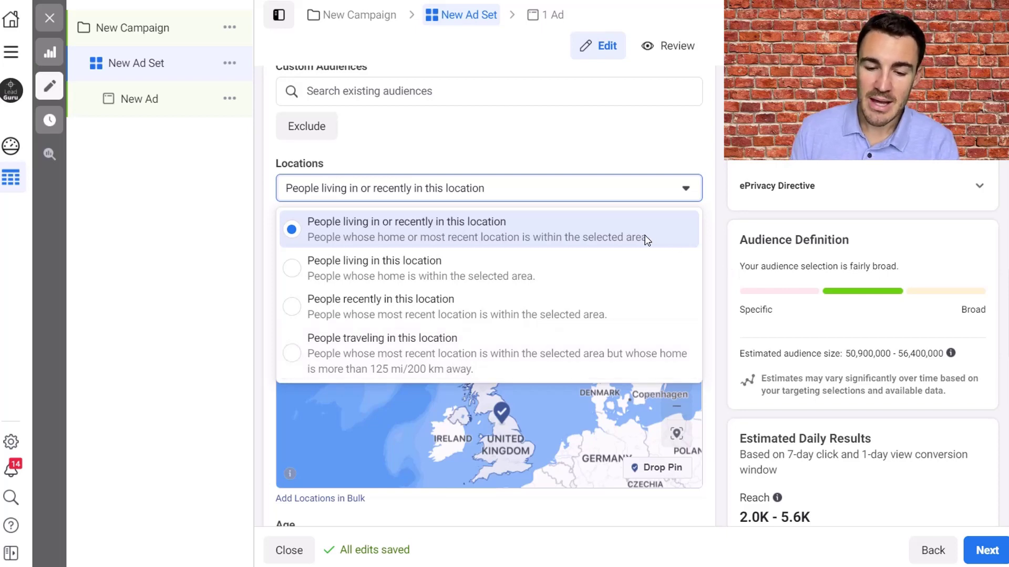
click(567, 225)
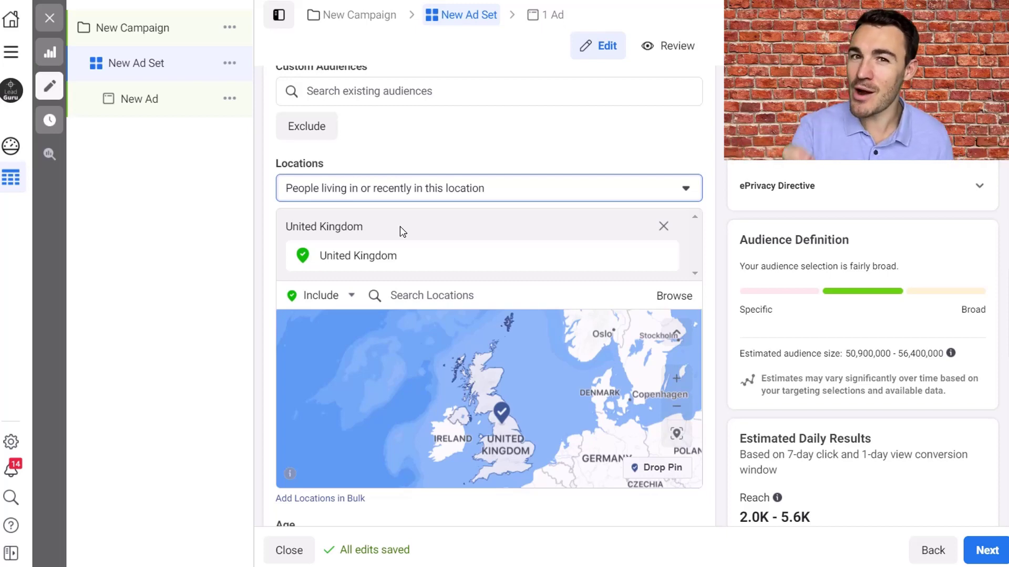
click(480, 190)
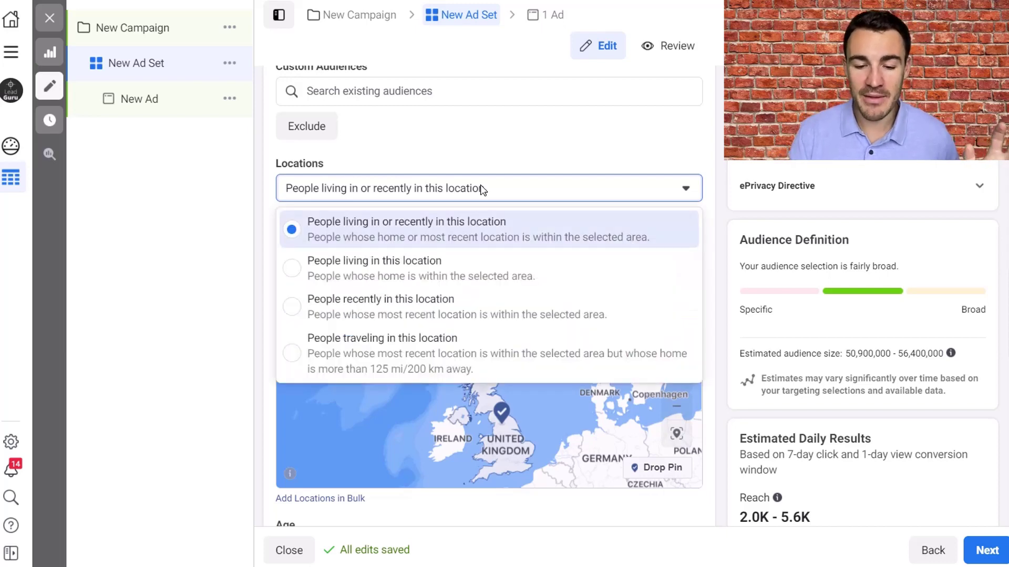
click(408, 279)
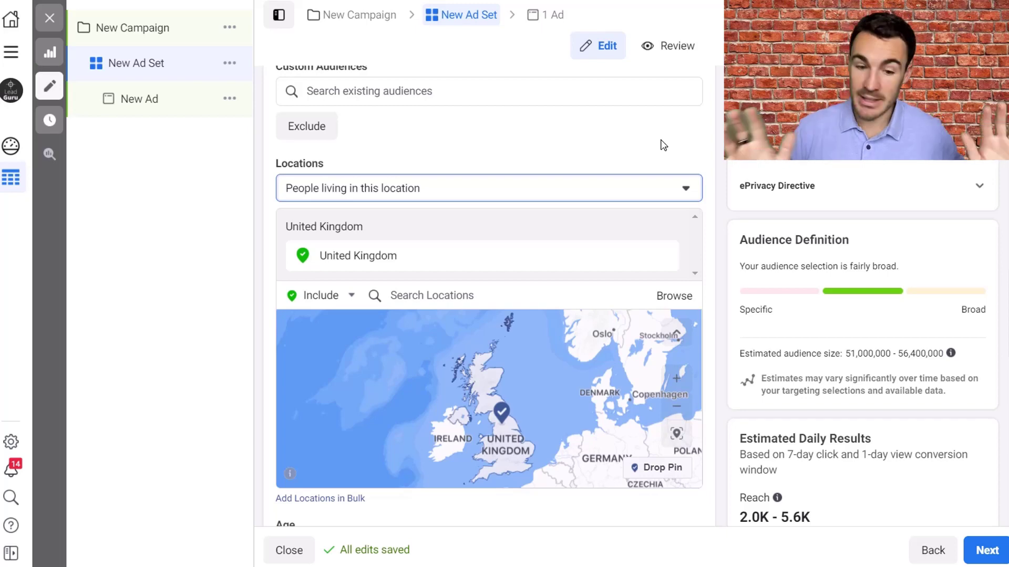
click(656, 183)
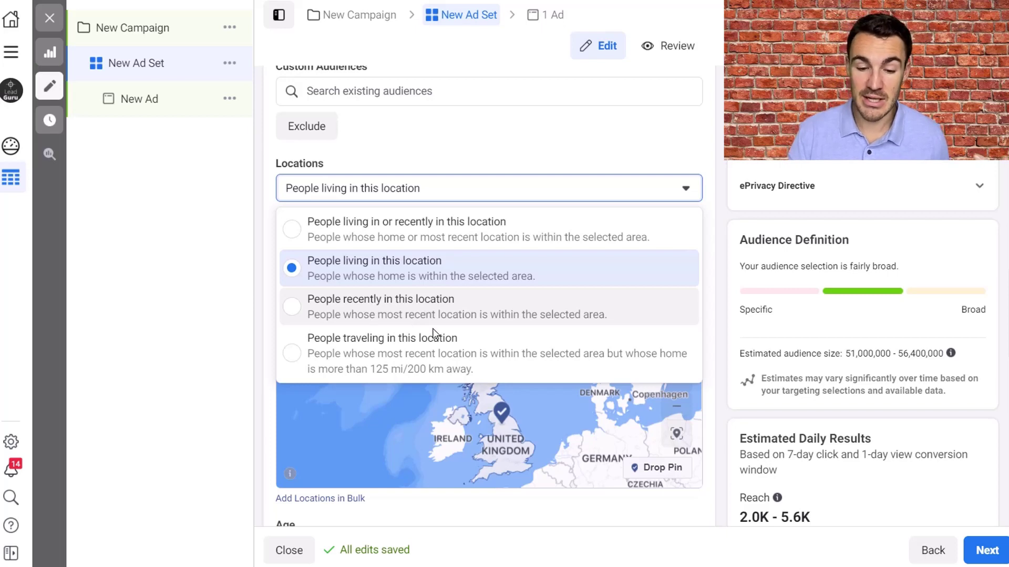
click(439, 234)
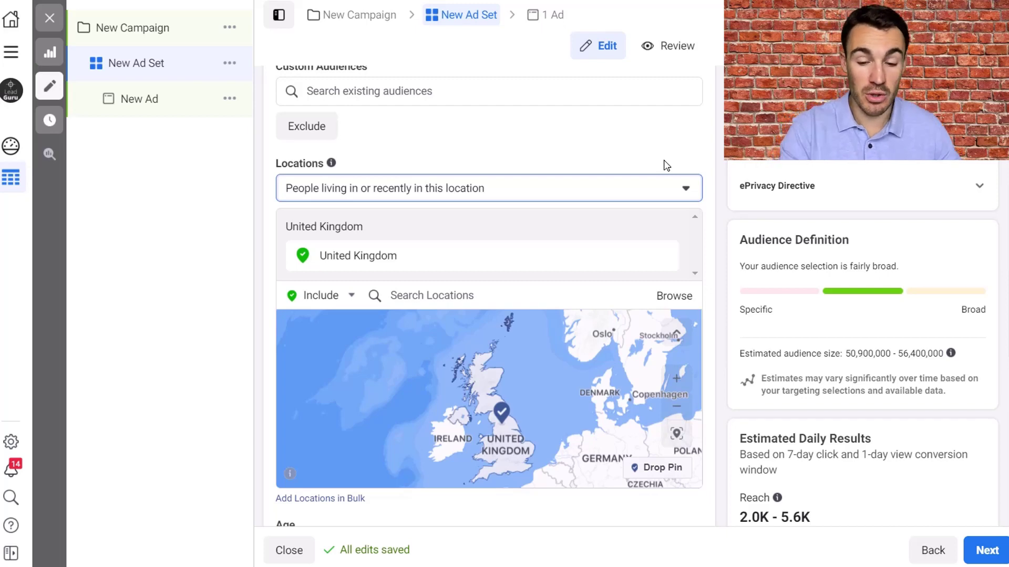
Change the location type to 'People living in this location'
click(693, 192)
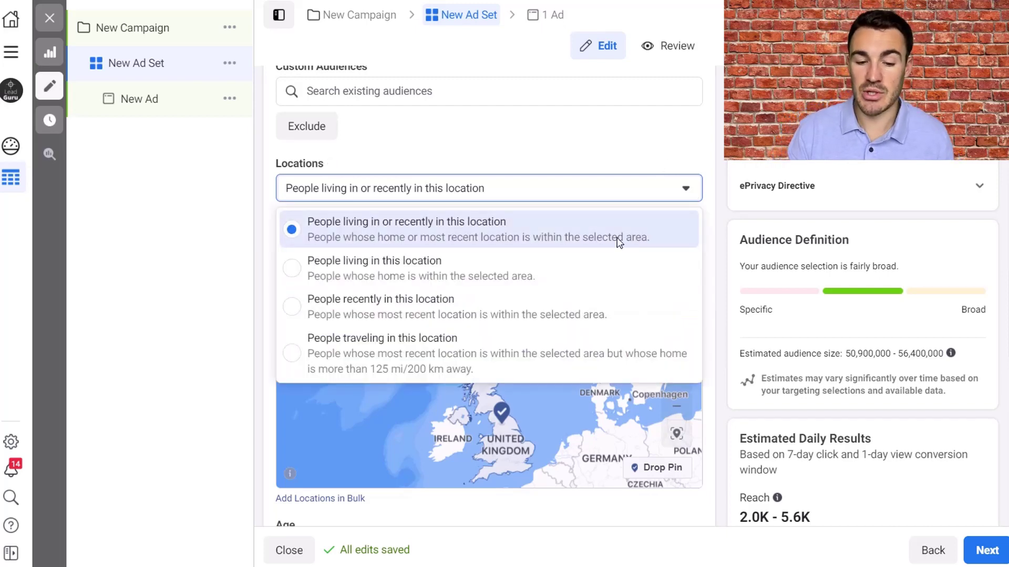
click(506, 280)
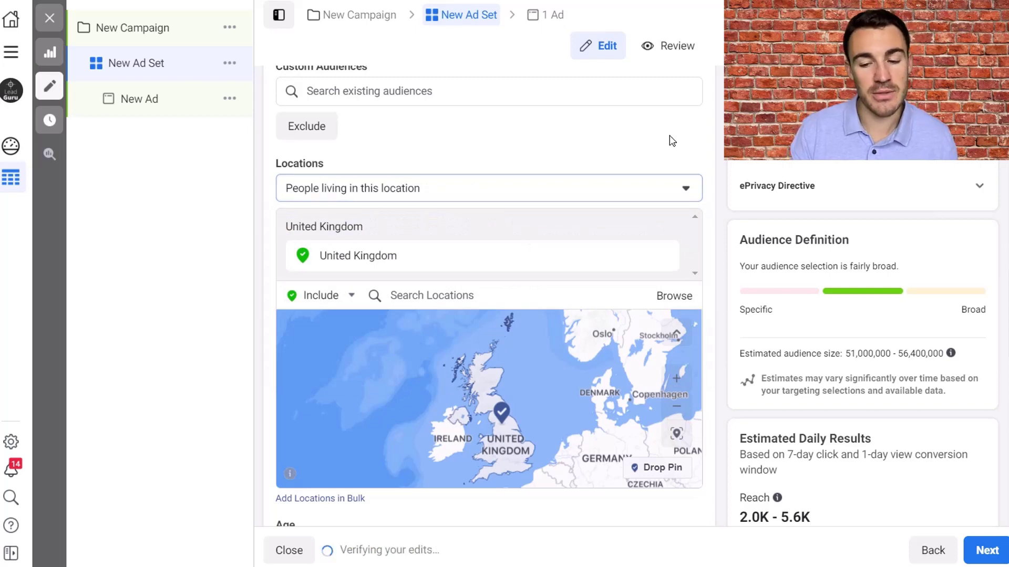